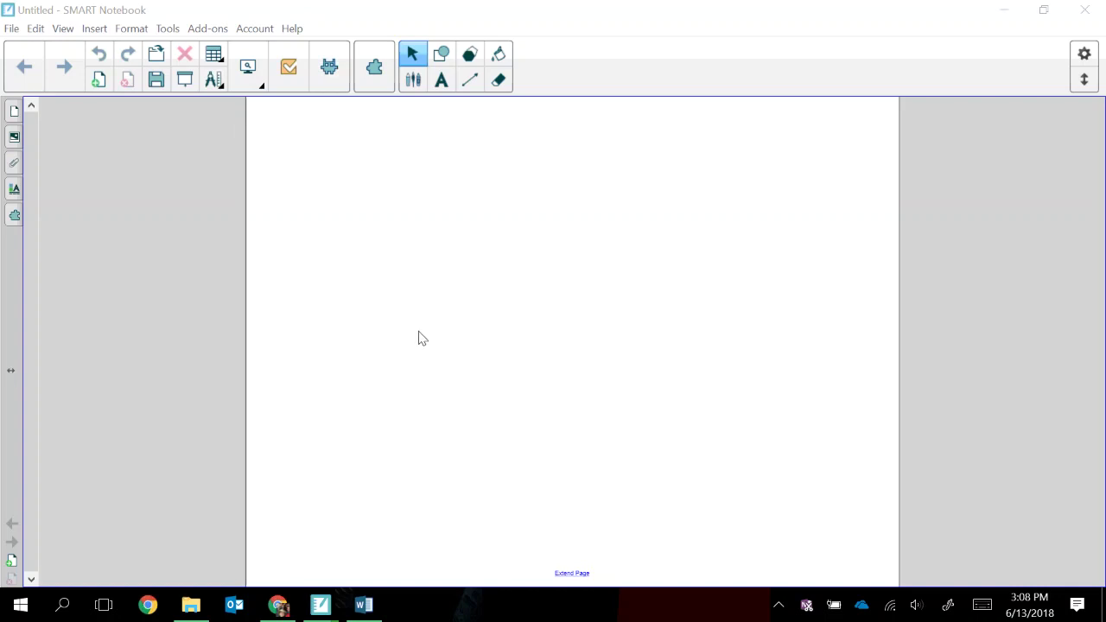
- Pick Begin Year -Scientific Method.ppt from the Desktop importexport folder for import
left_click(11, 28)
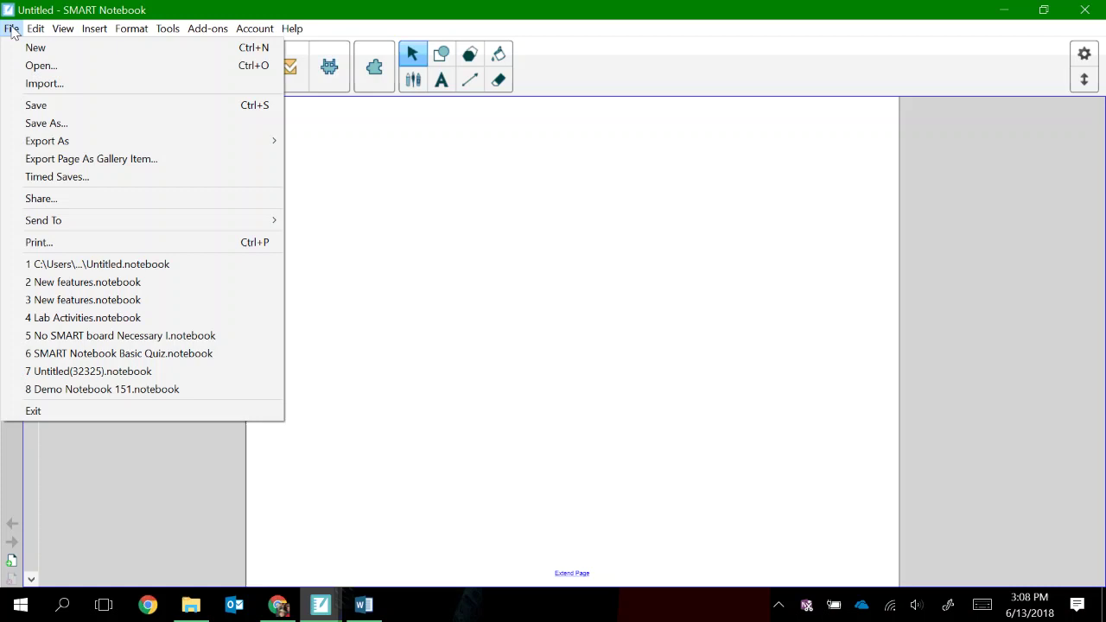
left_click(47, 86)
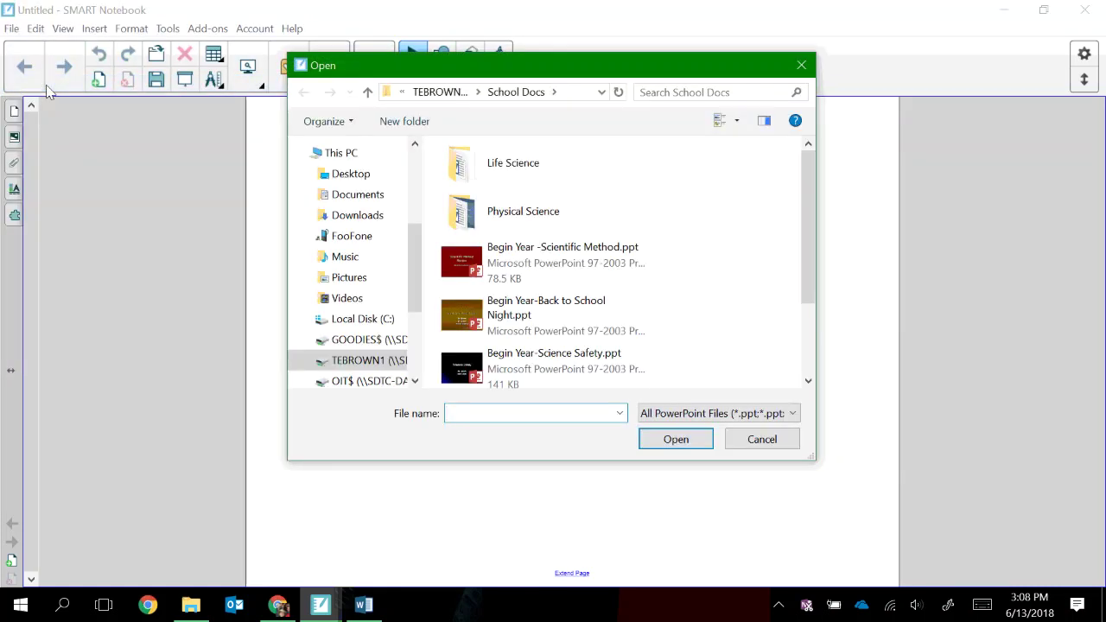
left_click(348, 177)
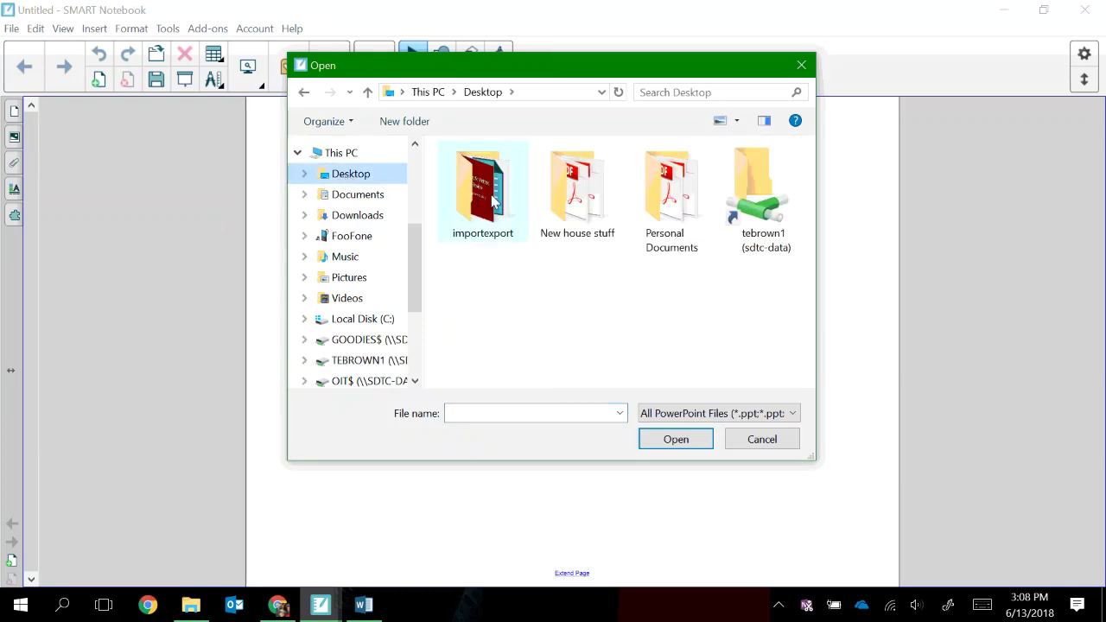
double_click(492, 199)
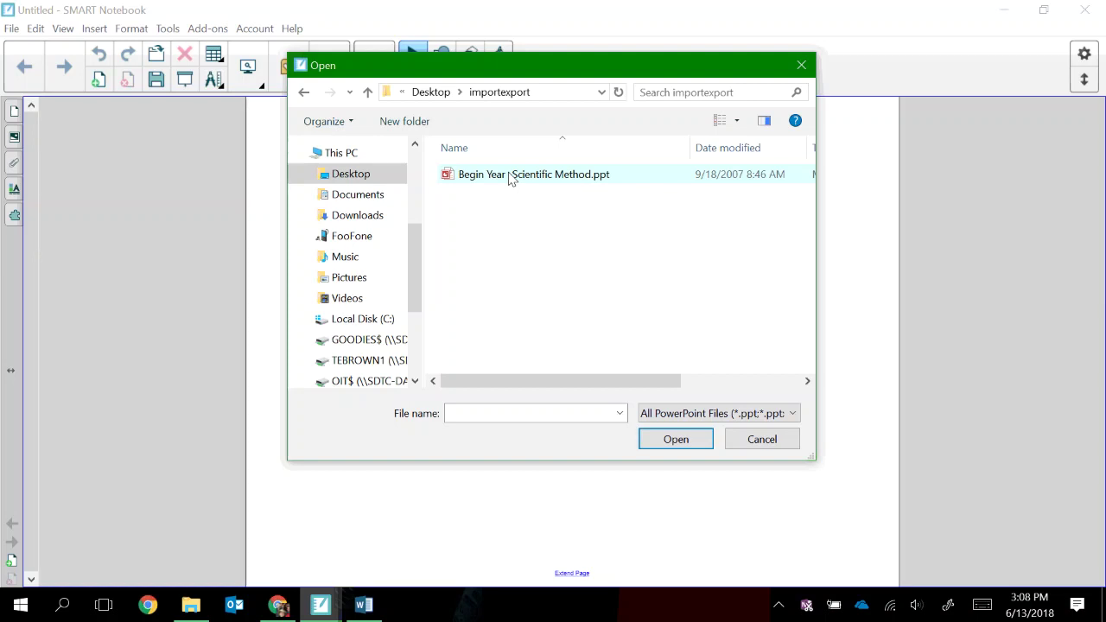
left_click(511, 176)
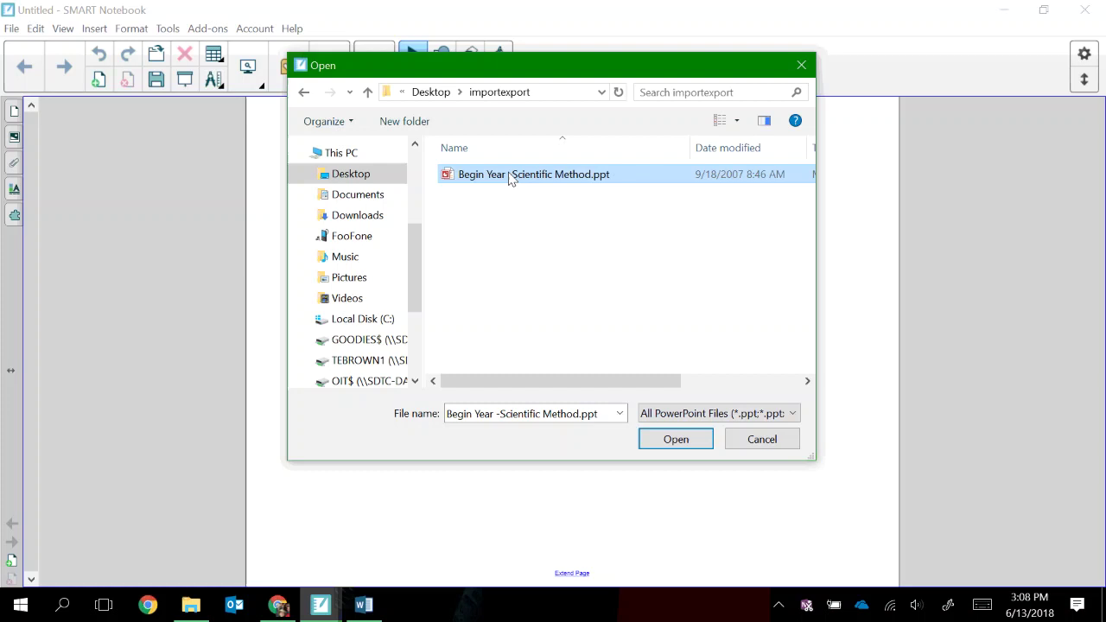
- Confirm the import so the presentation converts into notebook pages
left_click(692, 443)
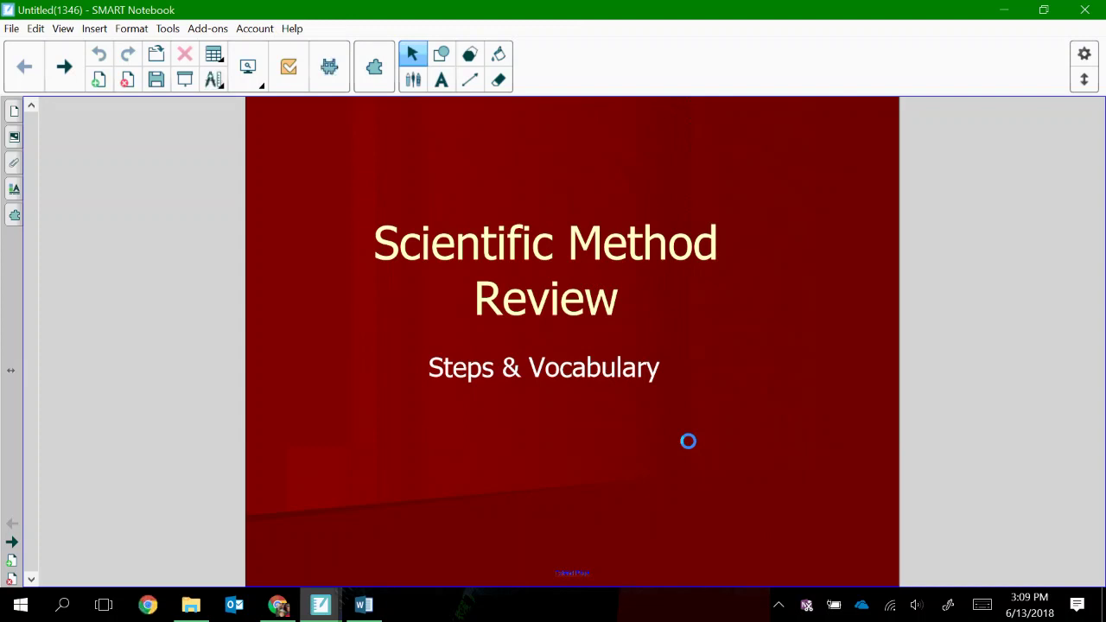
- Change the page 1 title 'Scientific Method Review' to 'New title' and move it to the centre
left_click(13, 113)
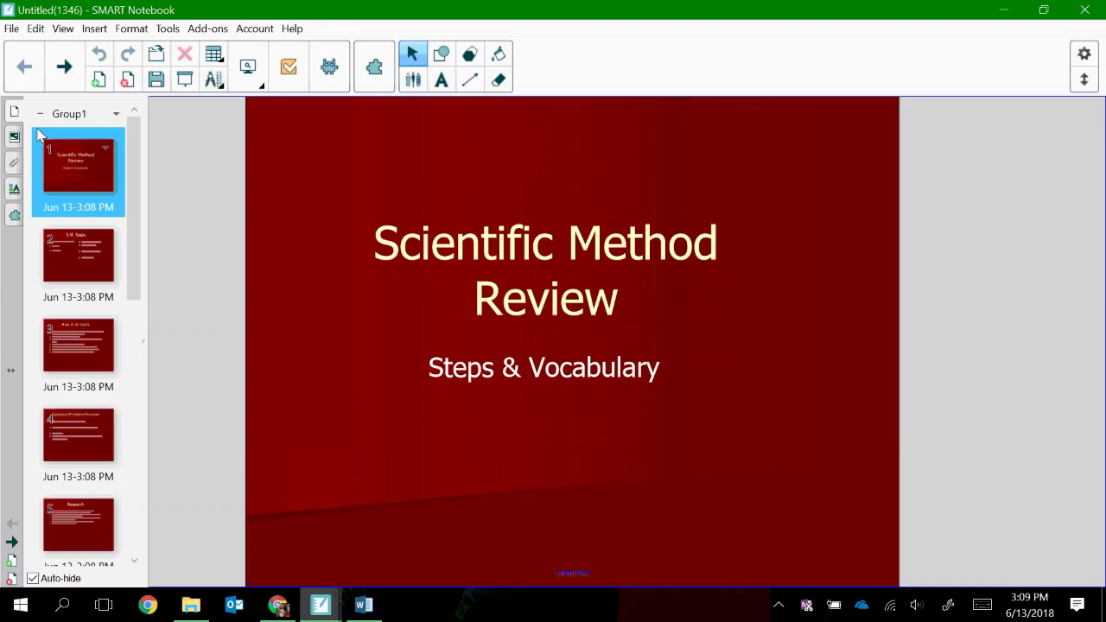
left_click_drag(135, 208, 190, 174)
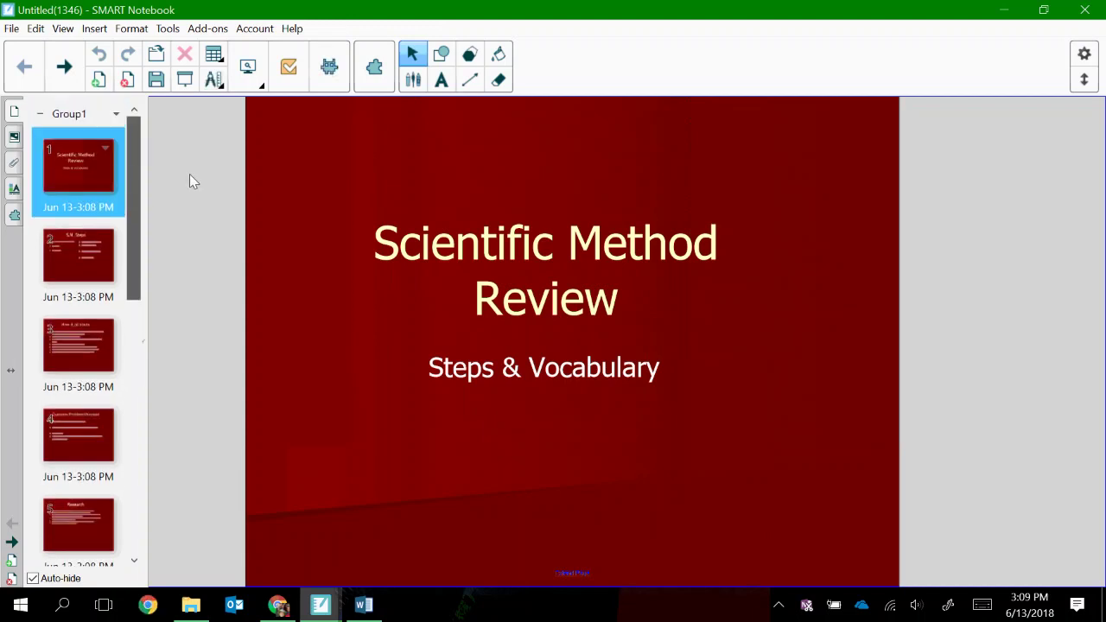
left_click(448, 248)
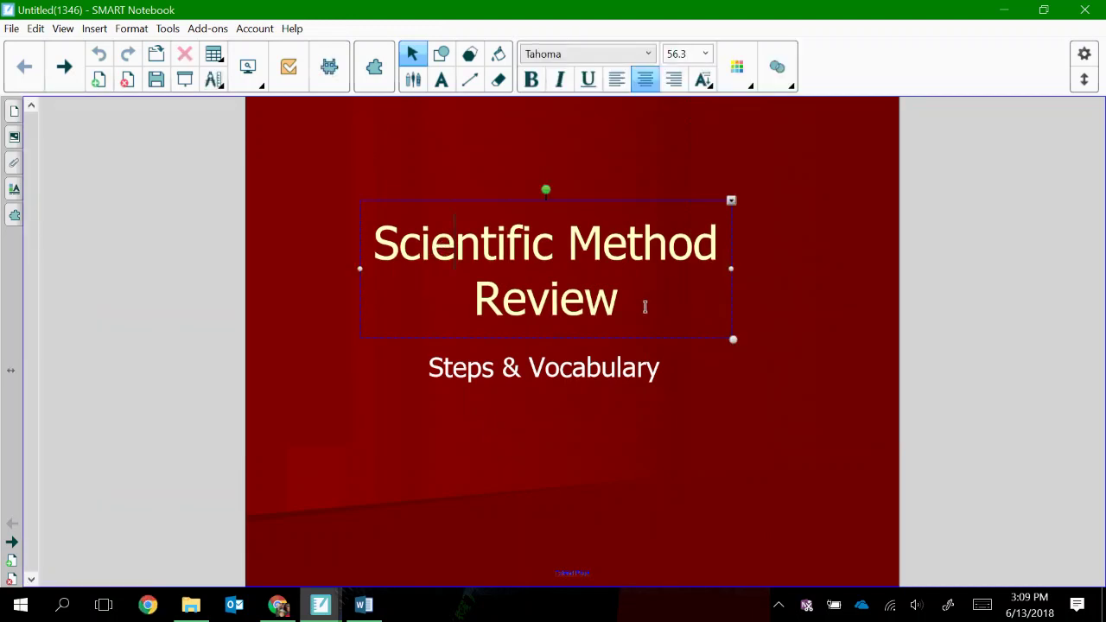
left_click_drag(645, 306, 360, 243)
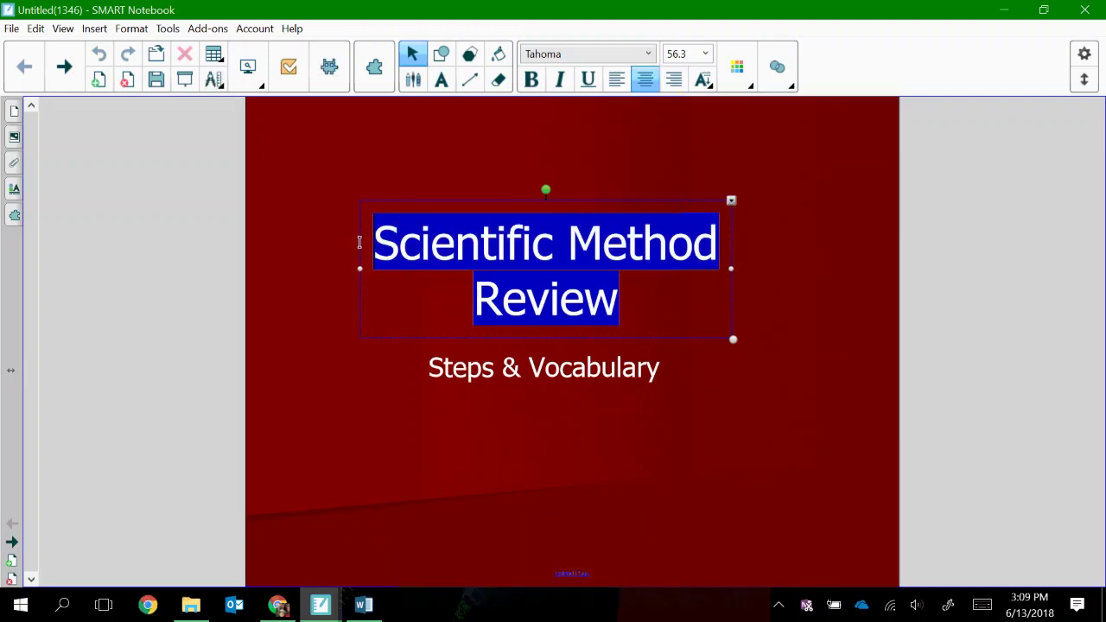
type("New title")
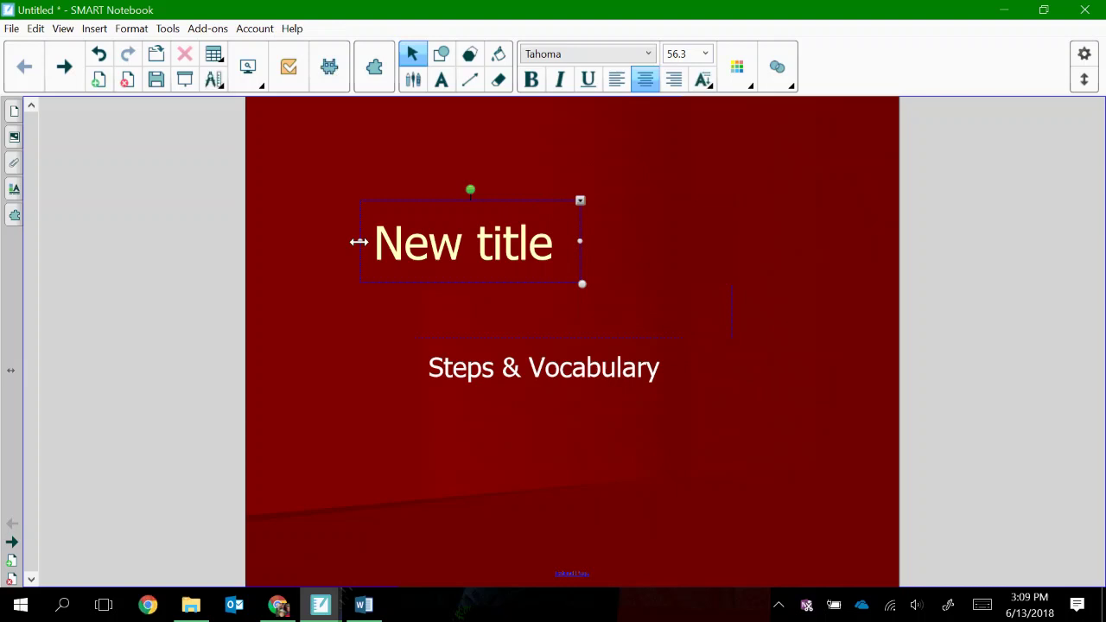
left_click(661, 321)
left_click_drag(525, 254, 616, 280)
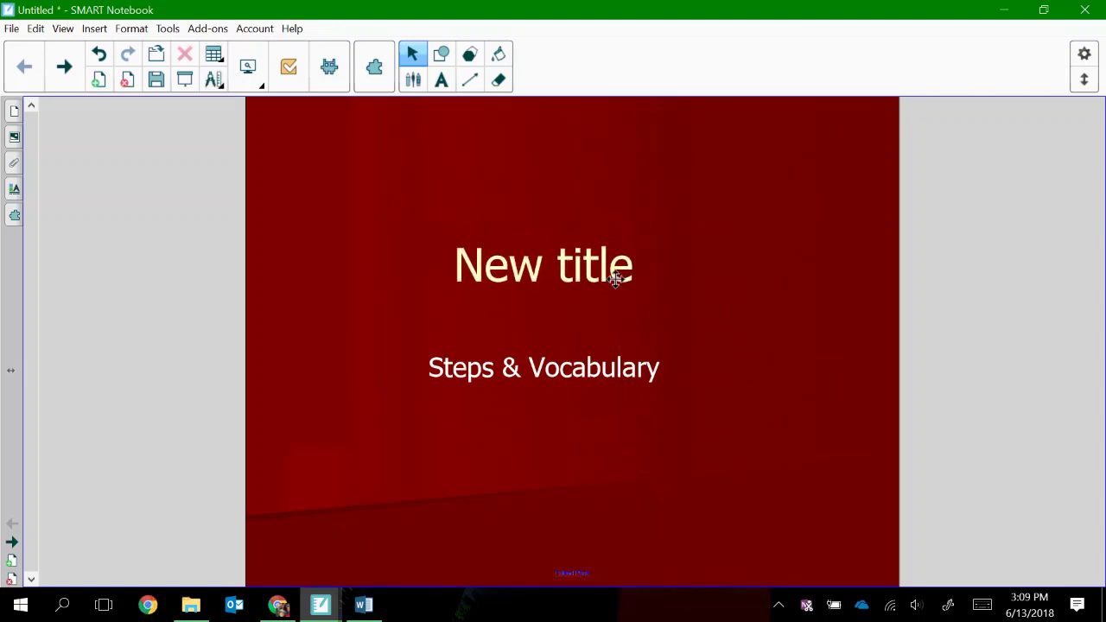
left_click(14, 111)
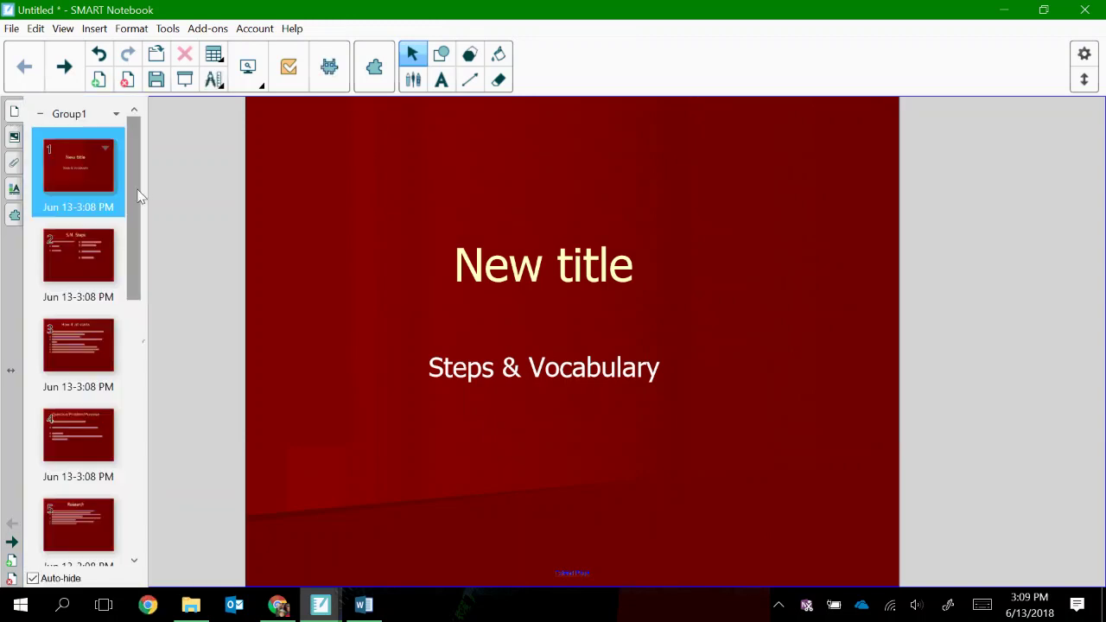
- Bring the Notebook 11 Basic customer version file to the front from the taskbar
left_click(10, 30)
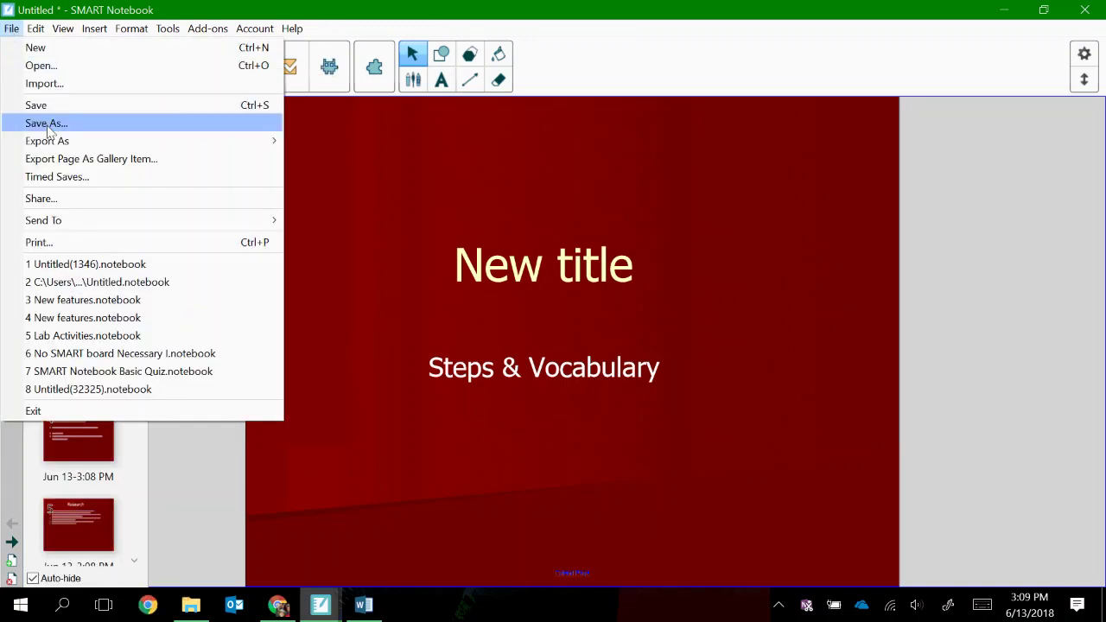
mouse_move(57, 142)
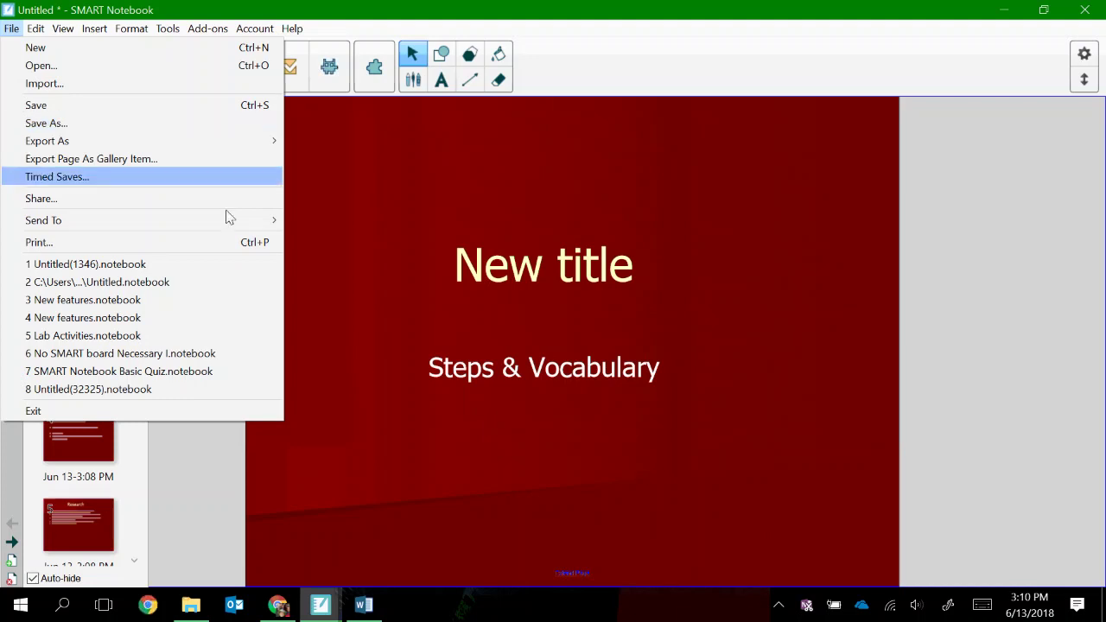
left_click(354, 337)
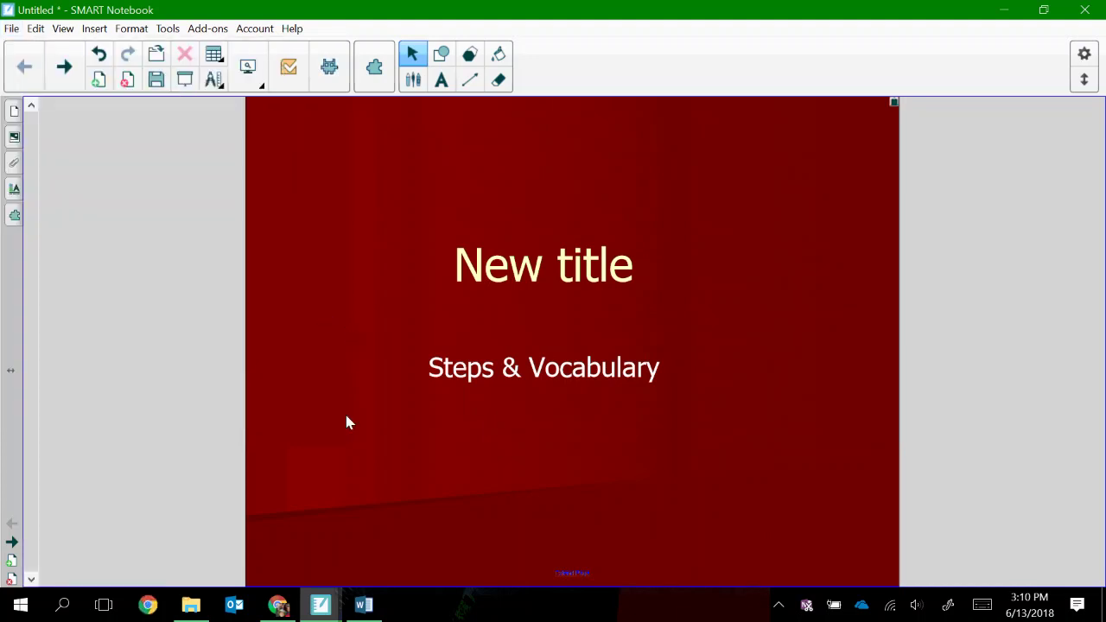
left_click(320, 605)
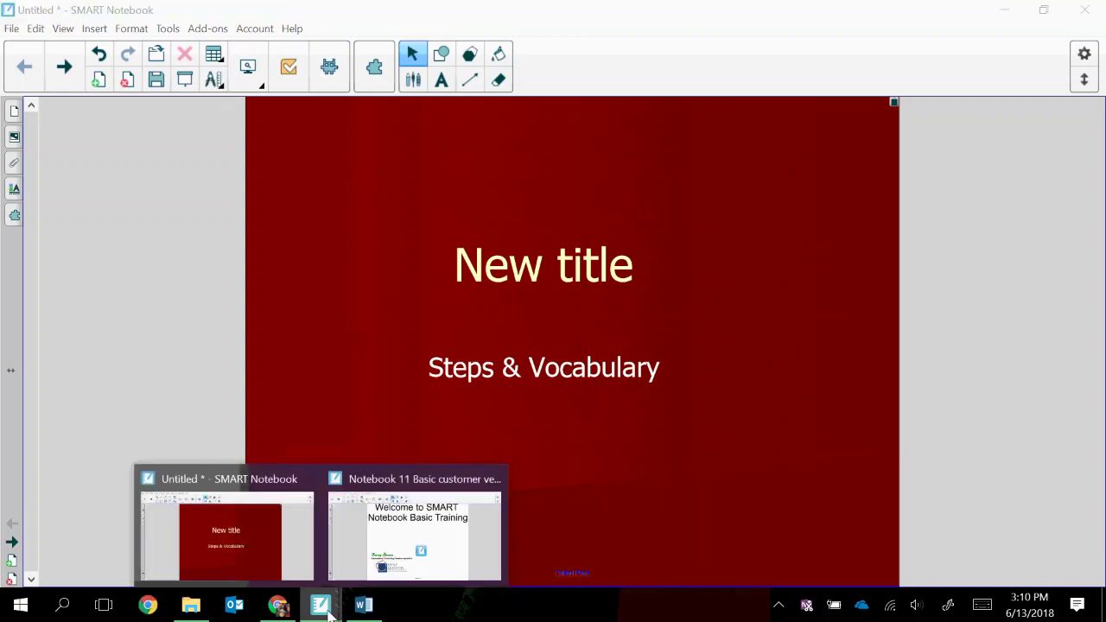
left_click(391, 550)
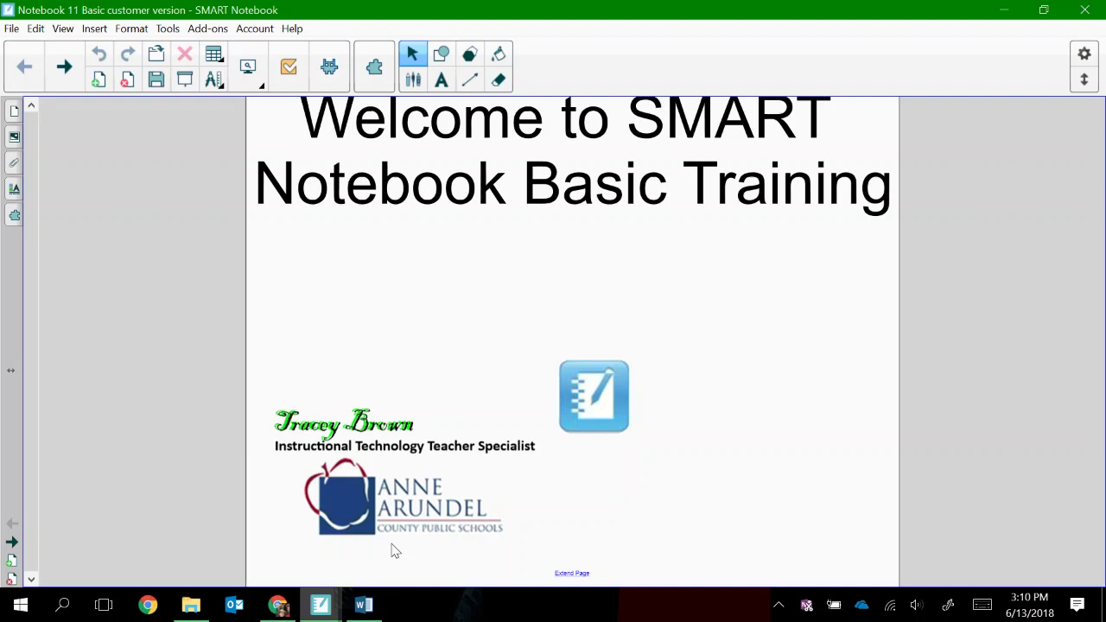
- Start a PowerPoint export of the Basic Training notebook, cancel it, and reopen File
left_click(11, 30)
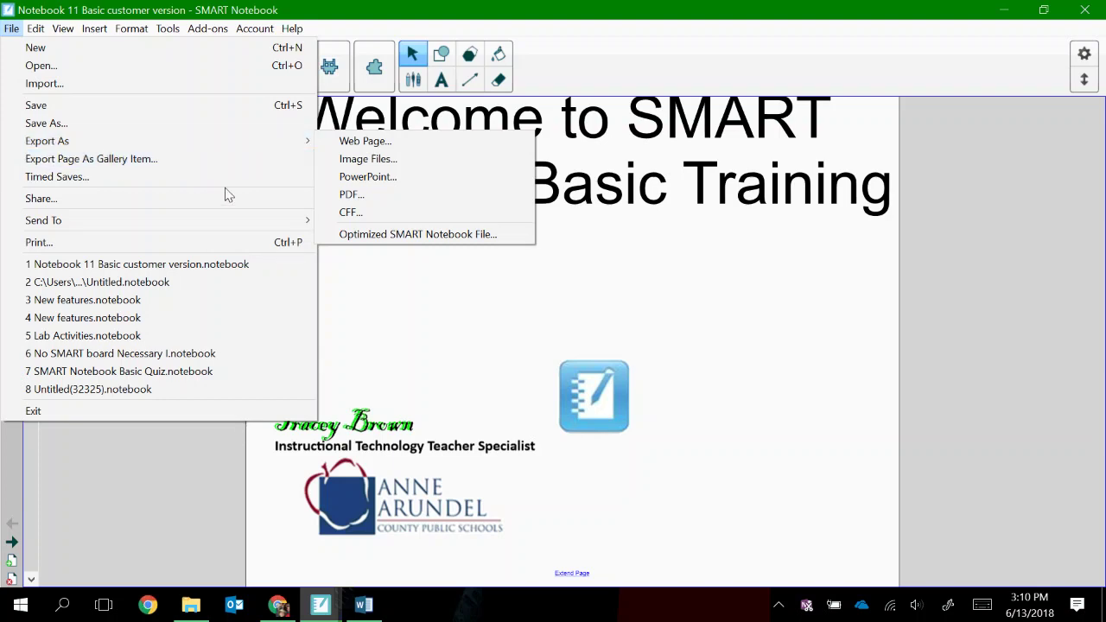
left_click(357, 183)
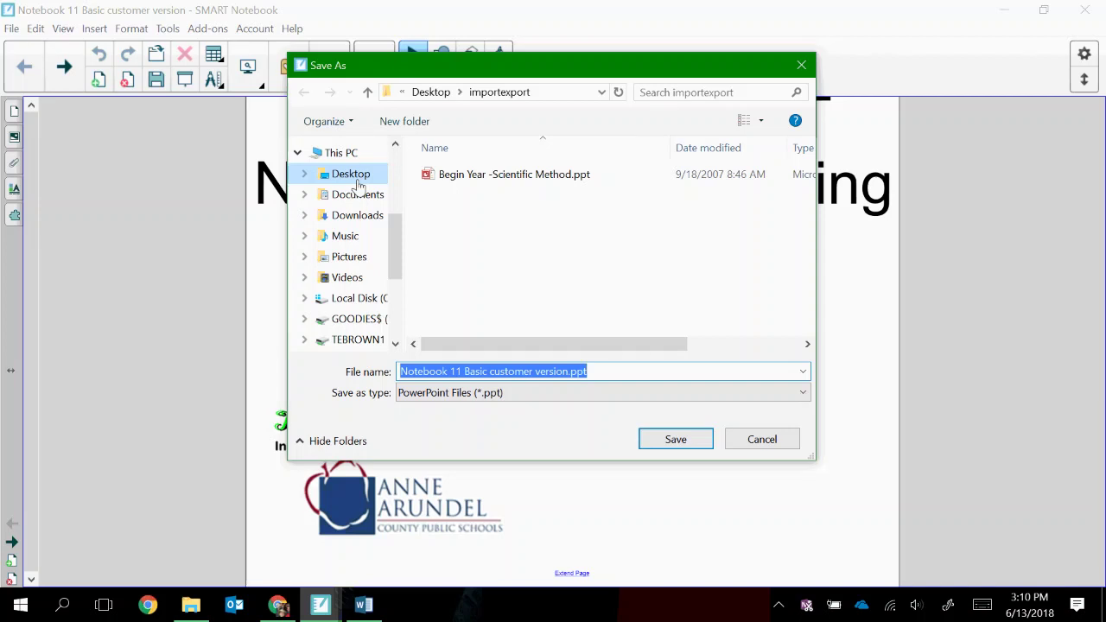
left_click(756, 441)
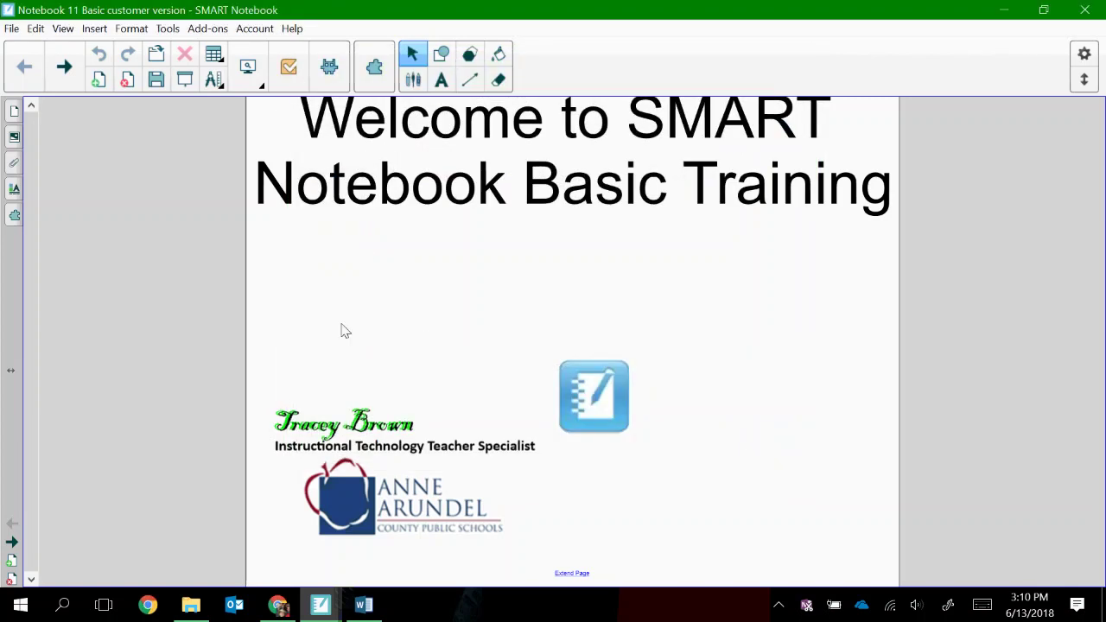
left_click(12, 28)
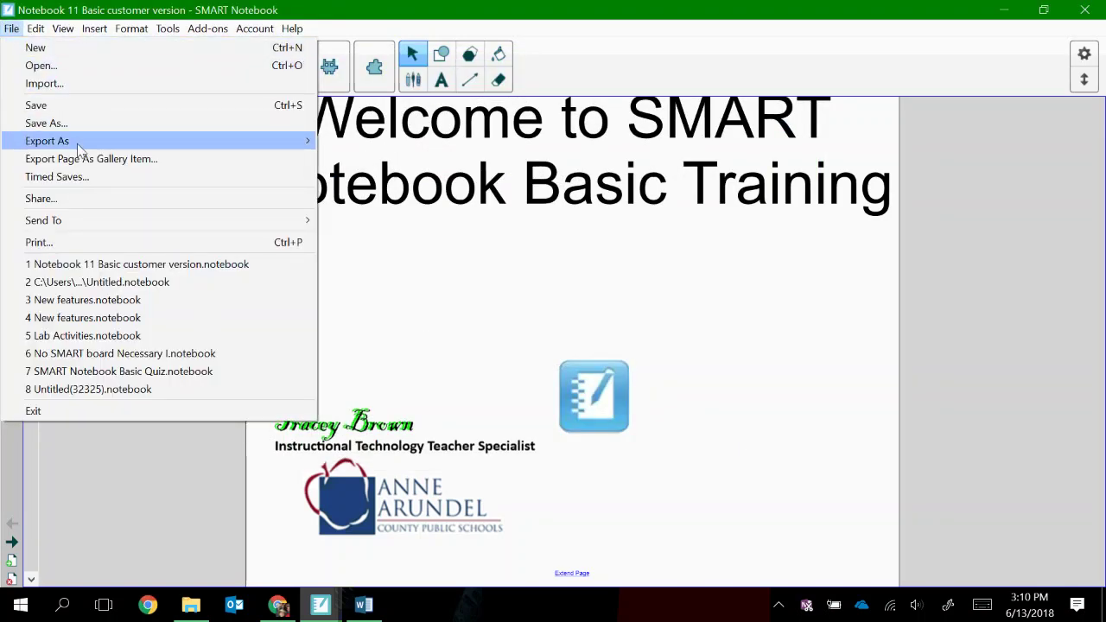
- Choose PDF export with Print what set to Full Page and continue to saving
mouse_move(291, 153)
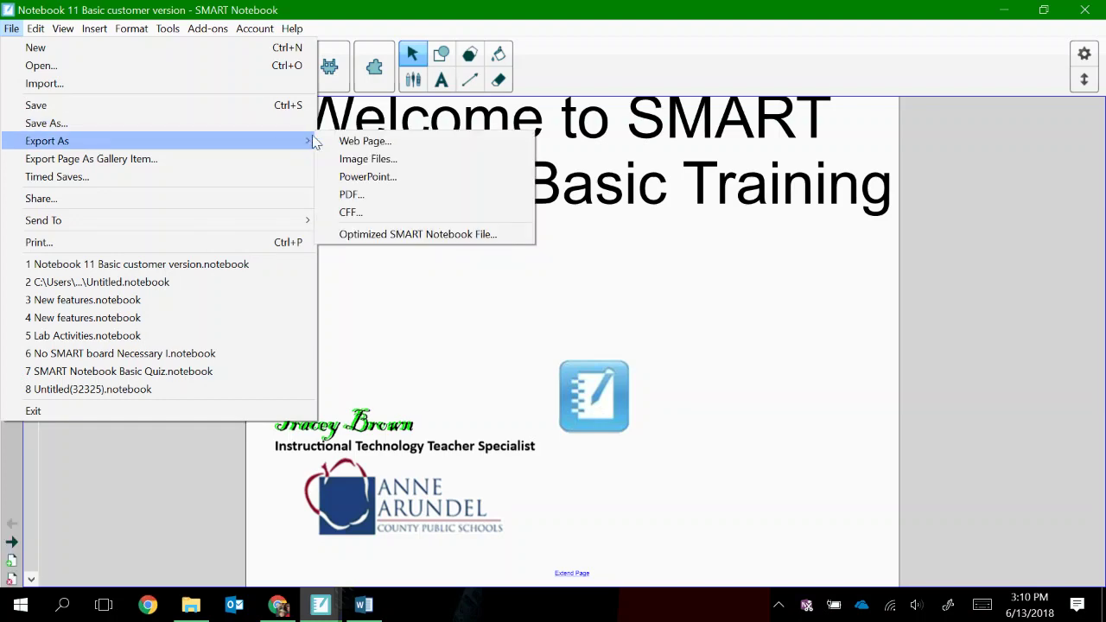
left_click(359, 194)
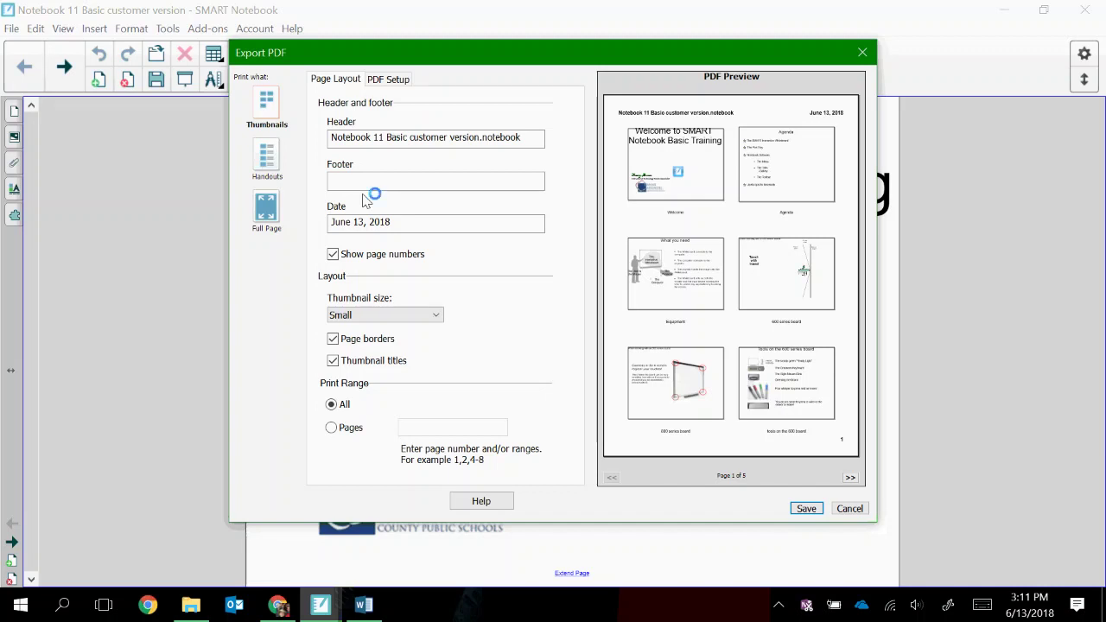
left_click(424, 318)
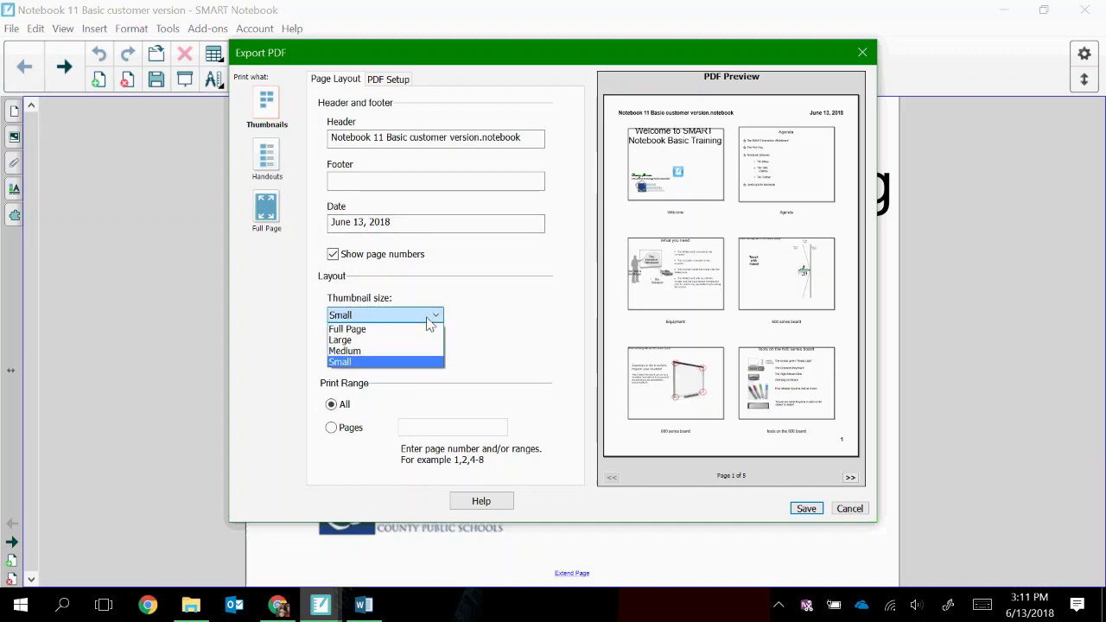
left_click(404, 340)
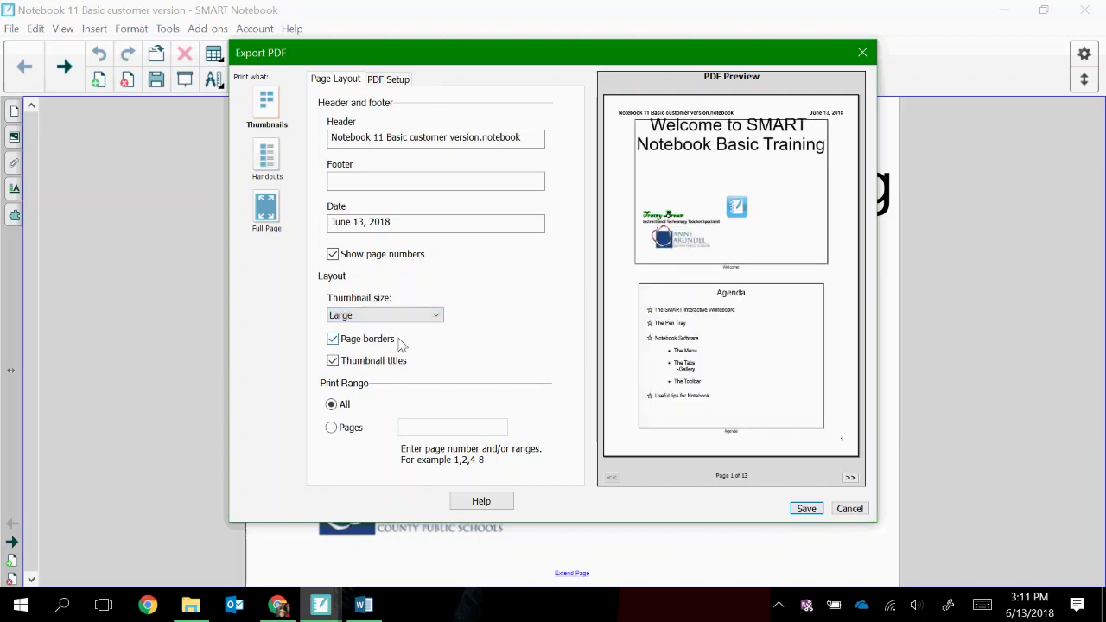
left_click(423, 320)
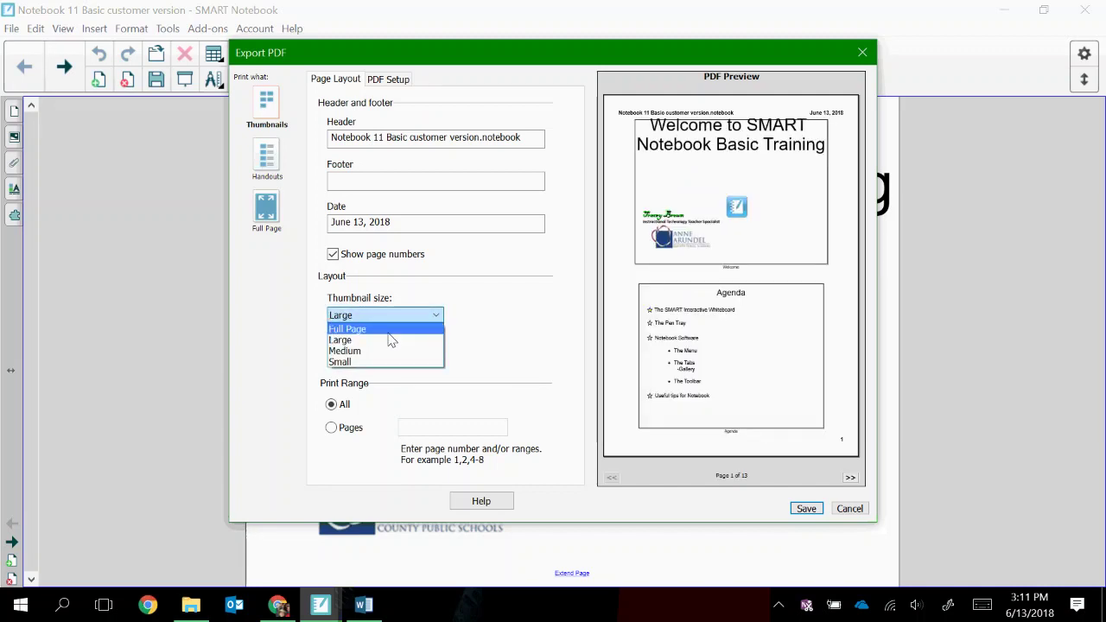
left_click(388, 330)
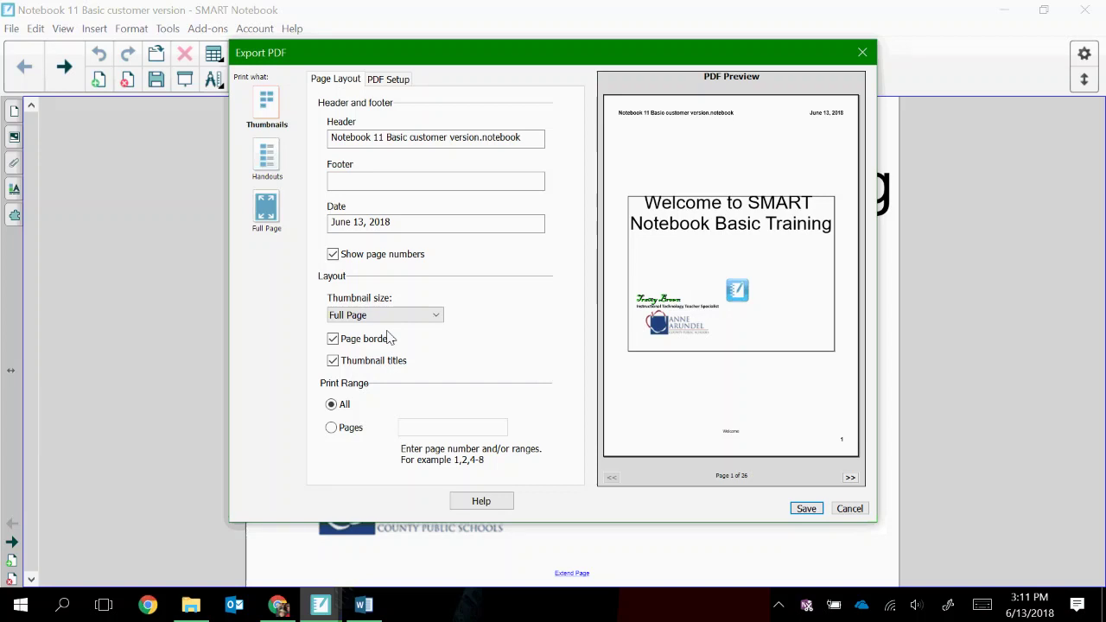
left_click(269, 162)
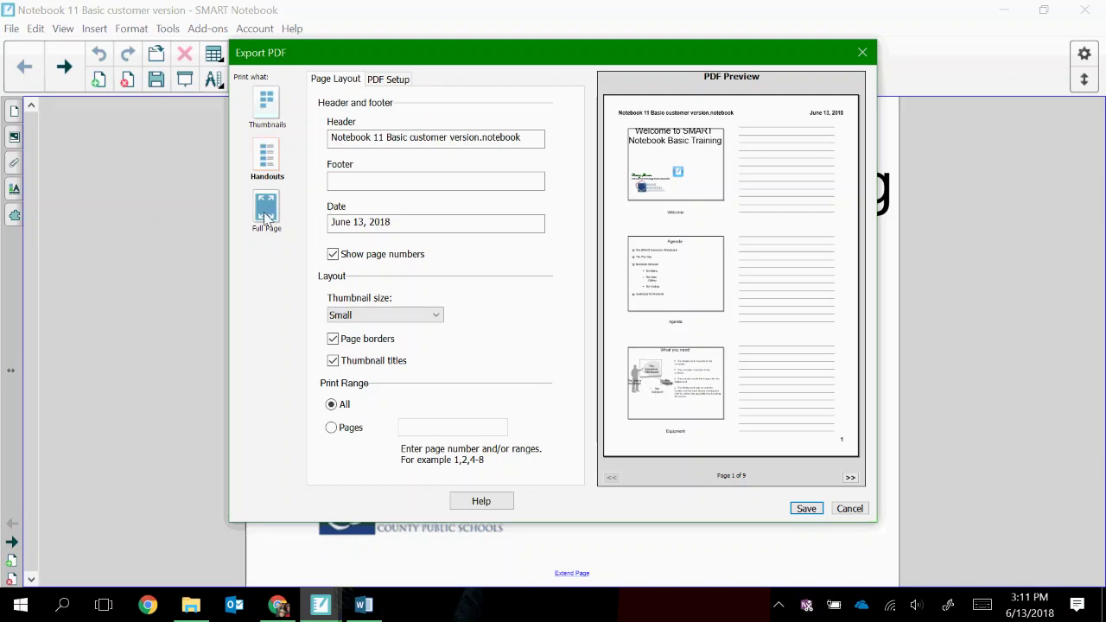
left_click(265, 216)
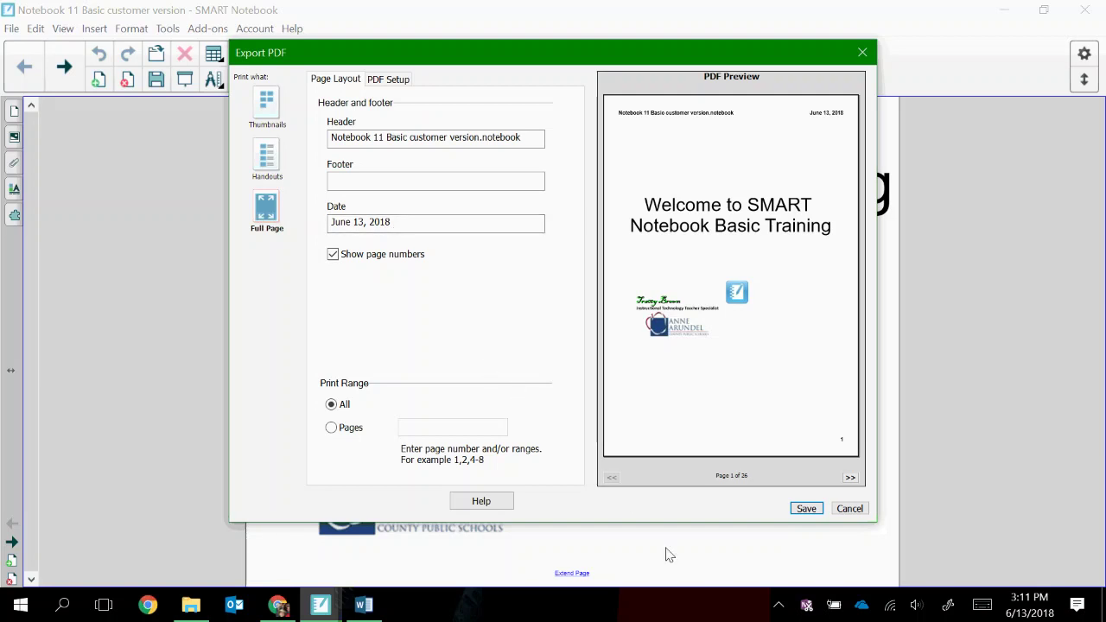
left_click(807, 509)
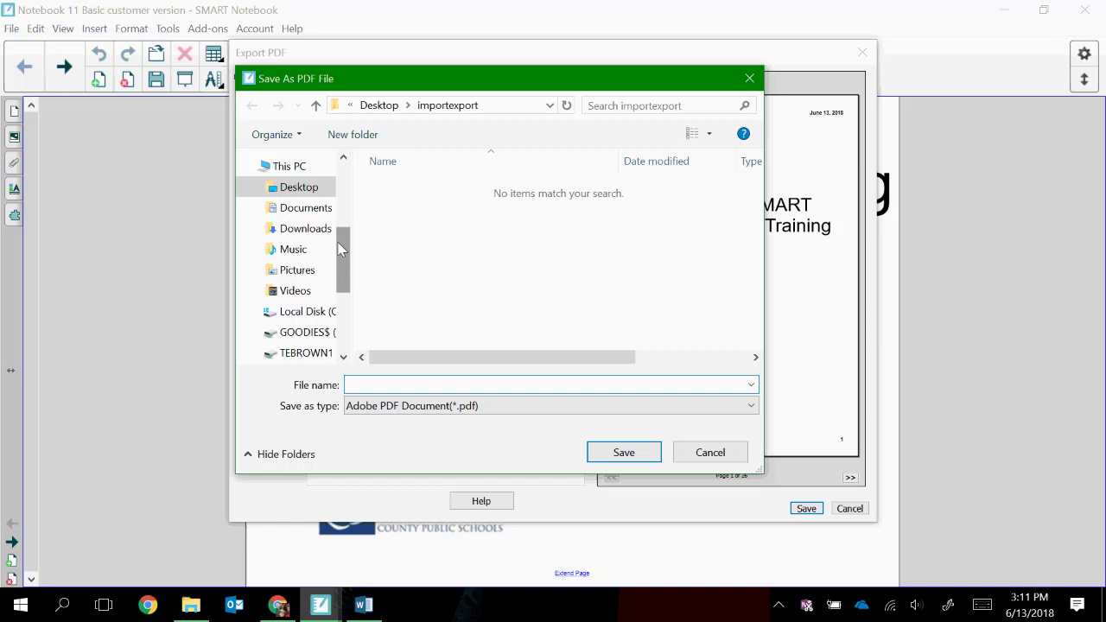
- Save the PDF as 'sample export' in the importexport folder
type("sample export")
left_click(628, 453)
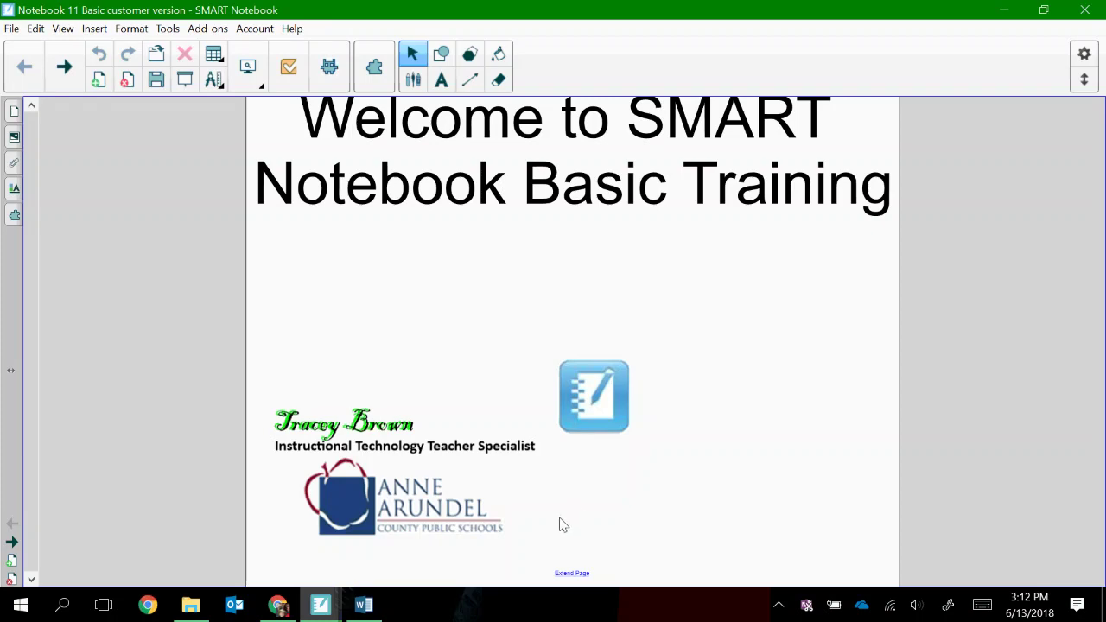
- Bring the Word document Around the WWW resources.docx to the front
left_click(364, 607)
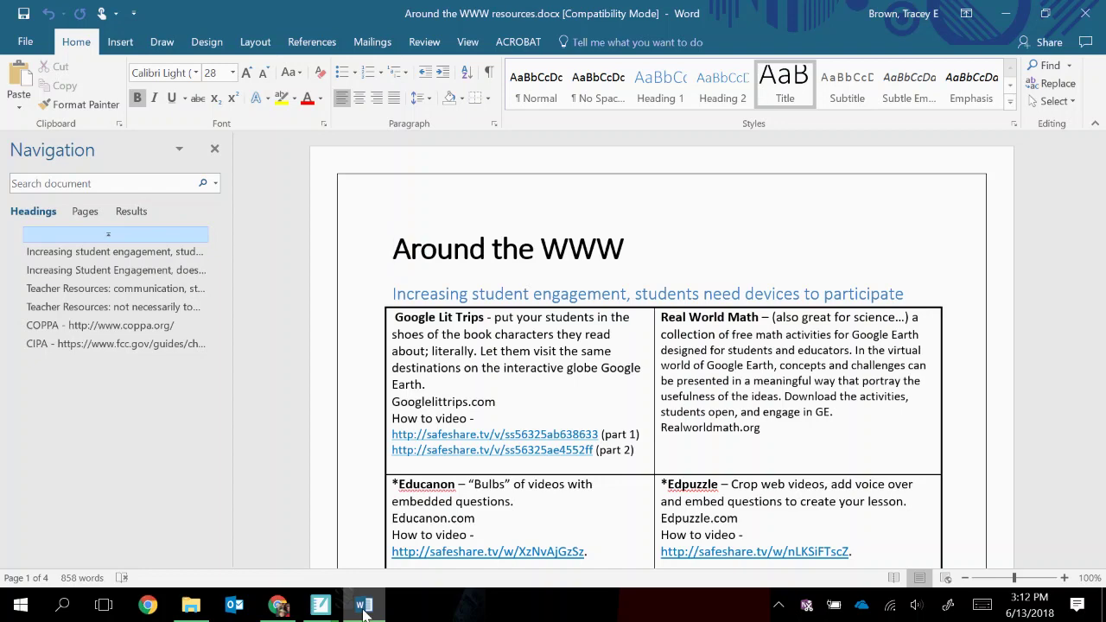
- Print the Word document using the SMART Notebook Document Writer printer
left_click(25, 43)
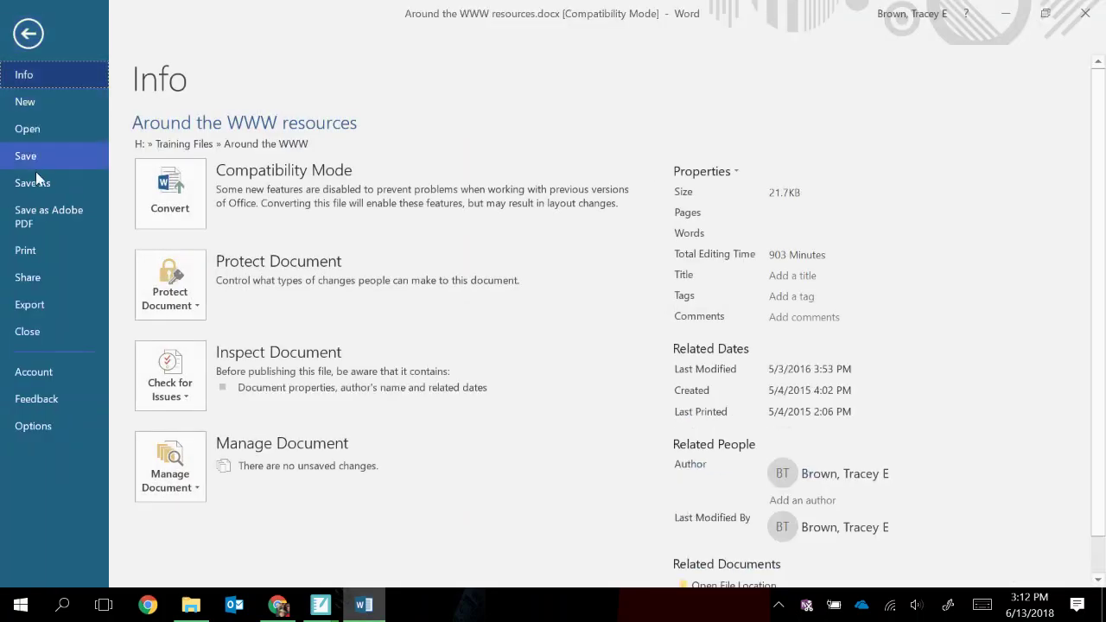
left_click(38, 252)
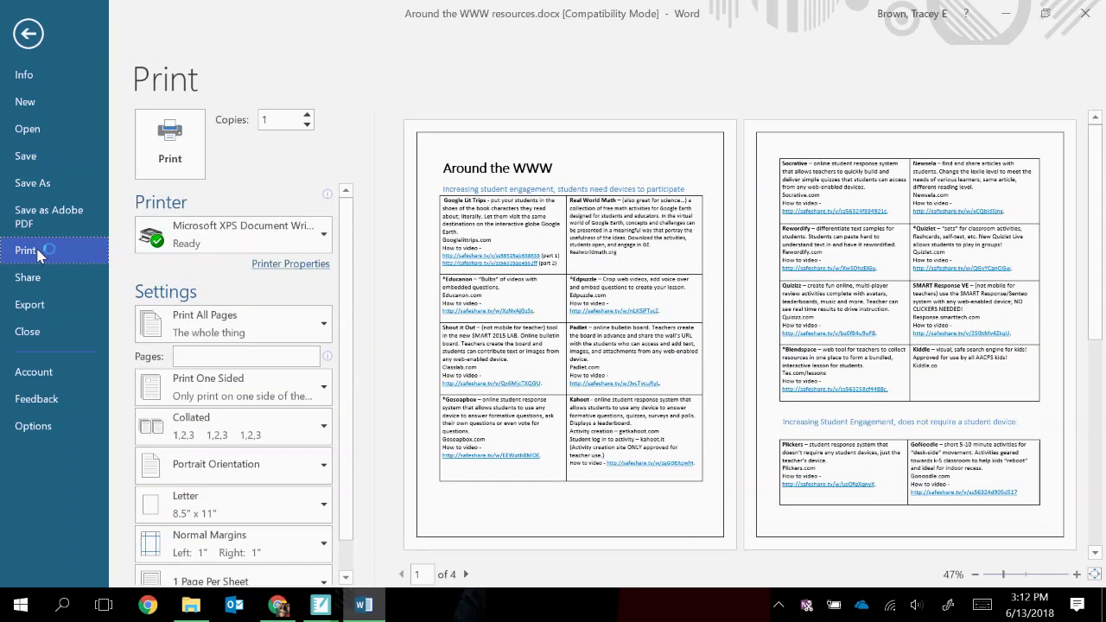
left_click(321, 241)
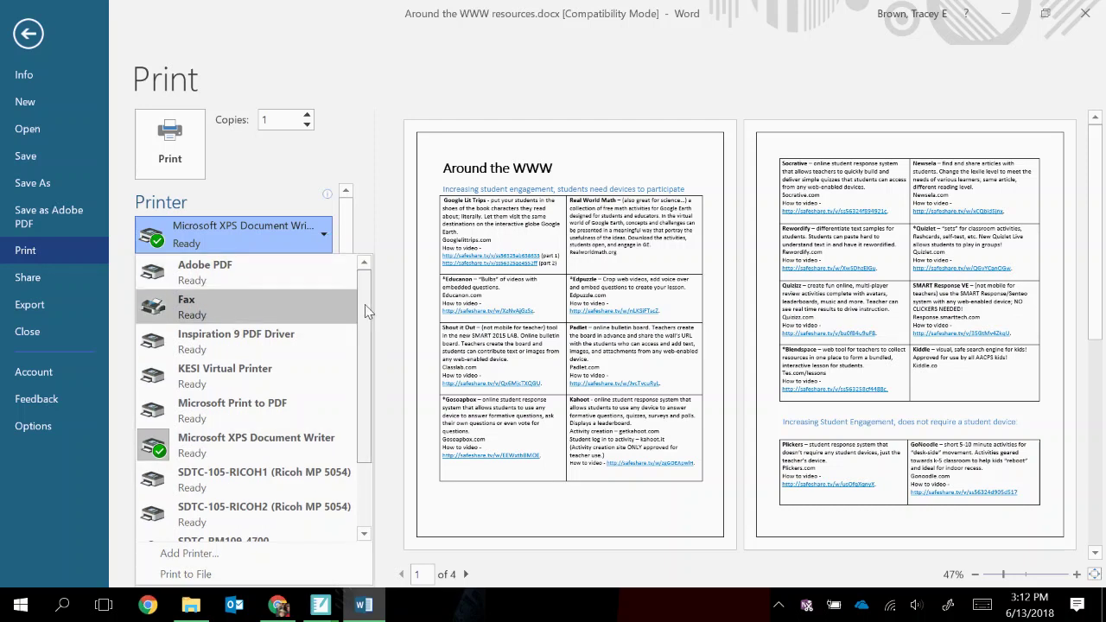
left_click_drag(365, 305, 375, 389)
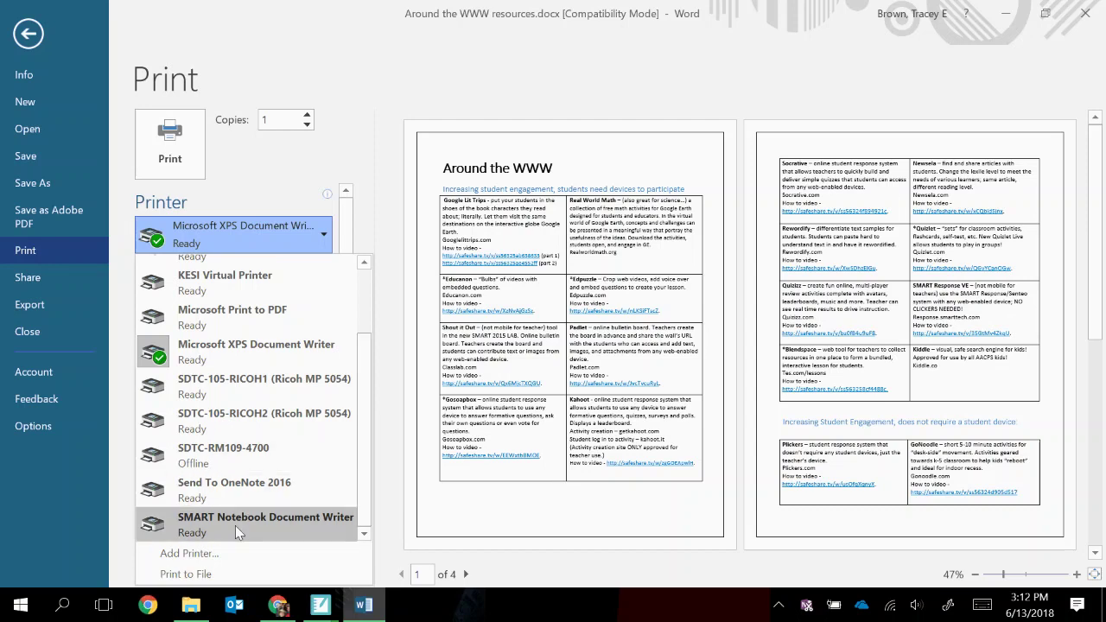
mouse_move(247, 525)
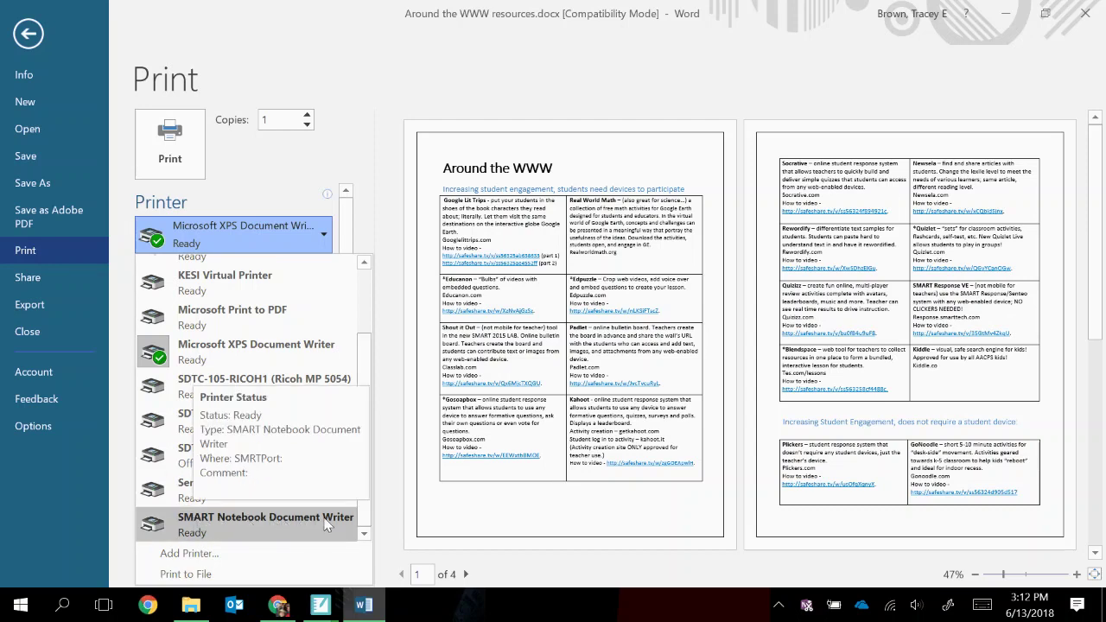
left_click(262, 522)
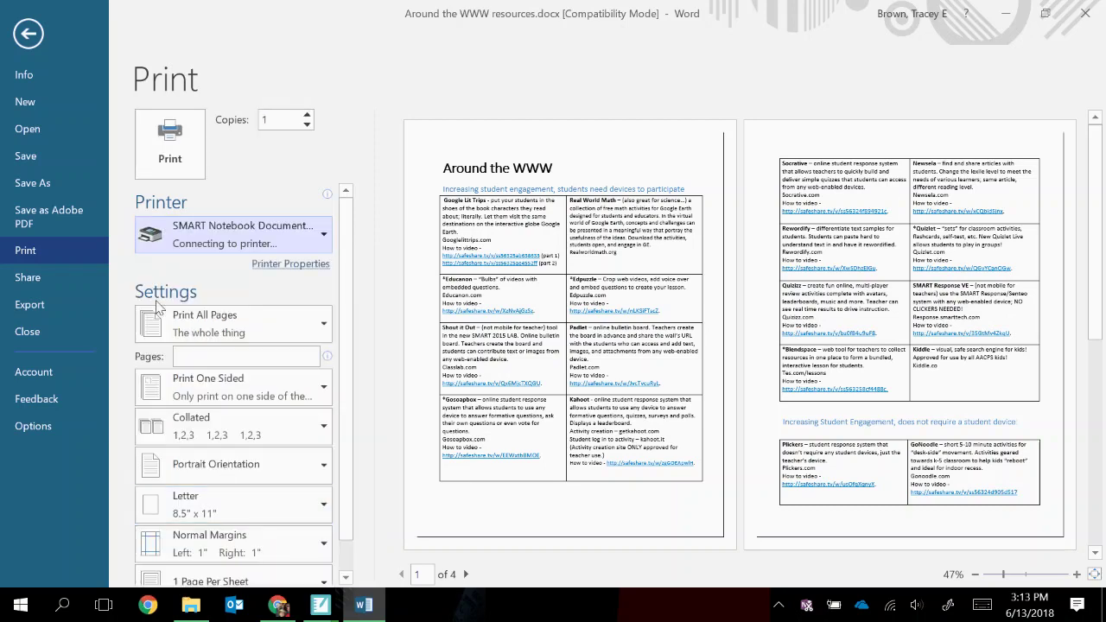
left_click(171, 159)
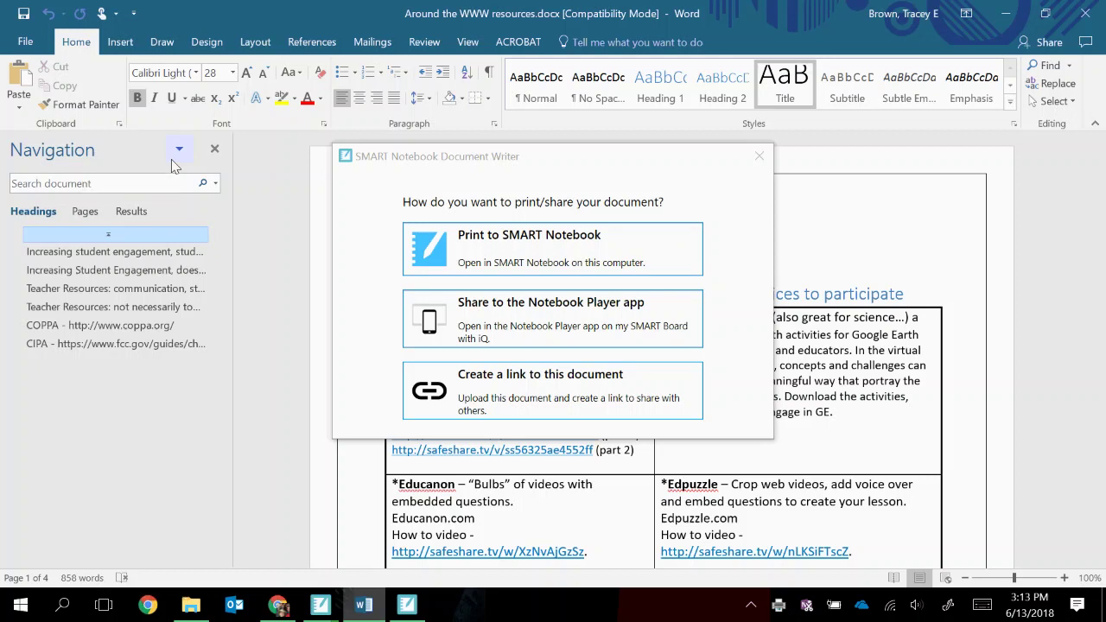
- Print the document into SMART Notebook and review its four pages
left_click(519, 249)
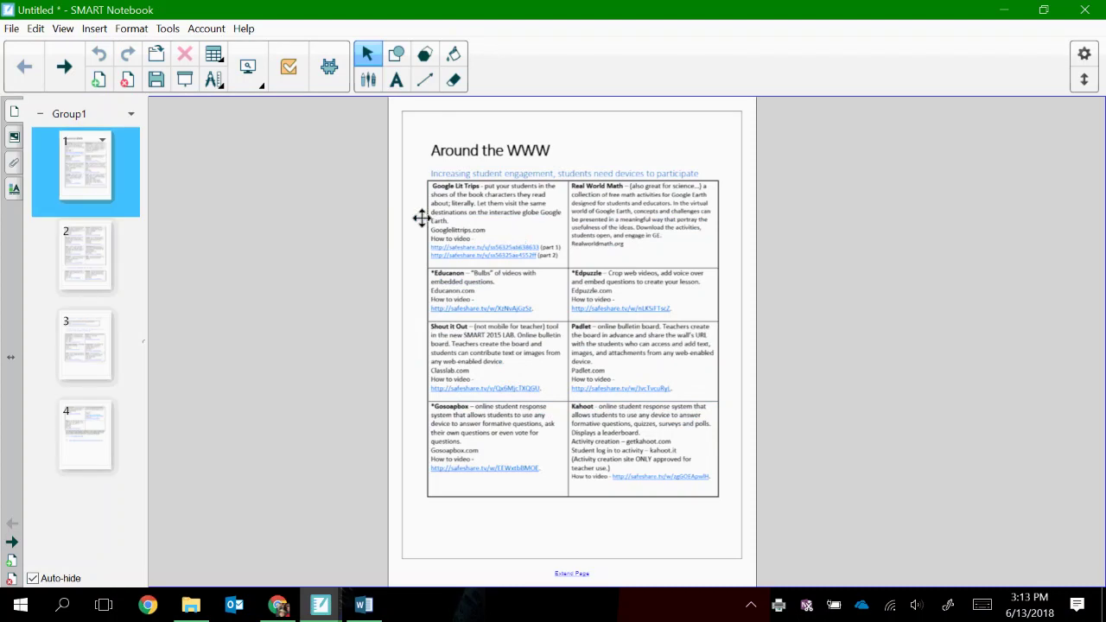
left_click(97, 252)
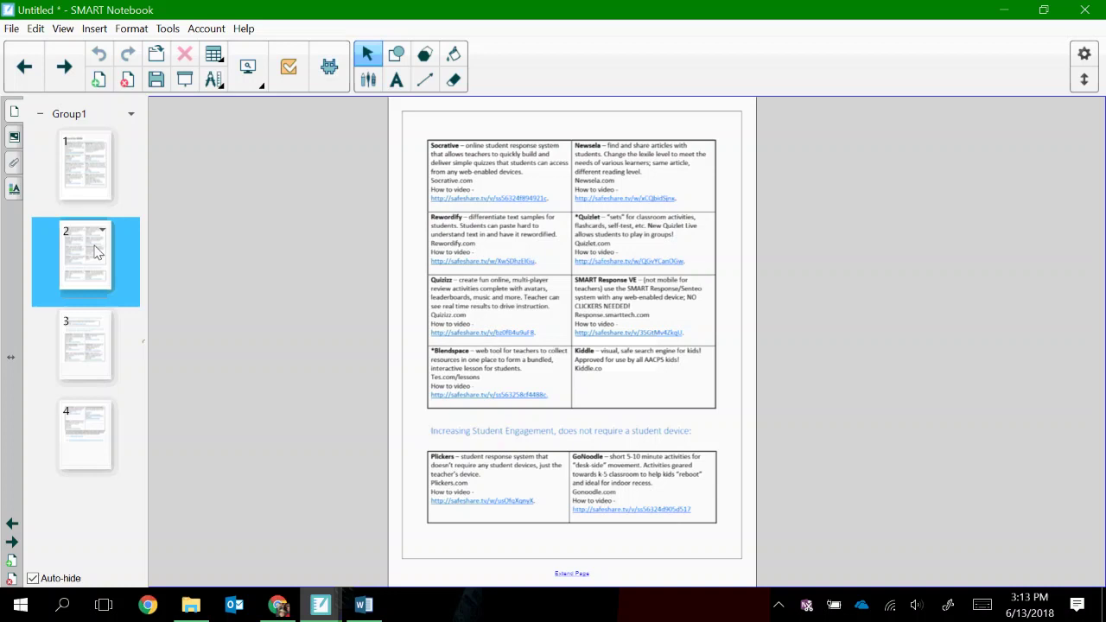
left_click(90, 358)
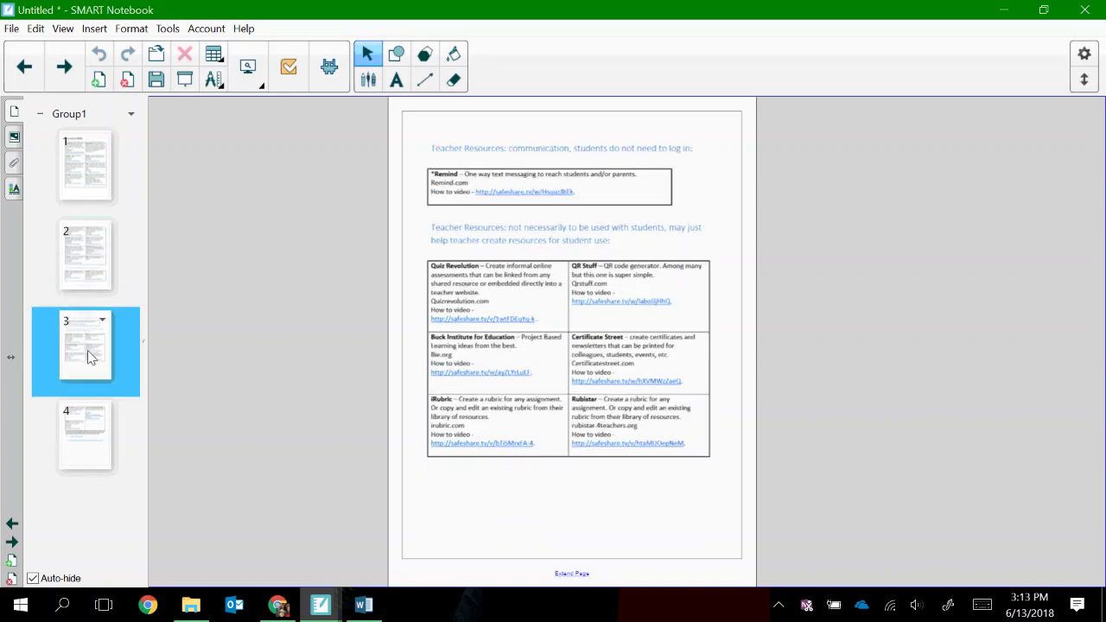
left_click(95, 443)
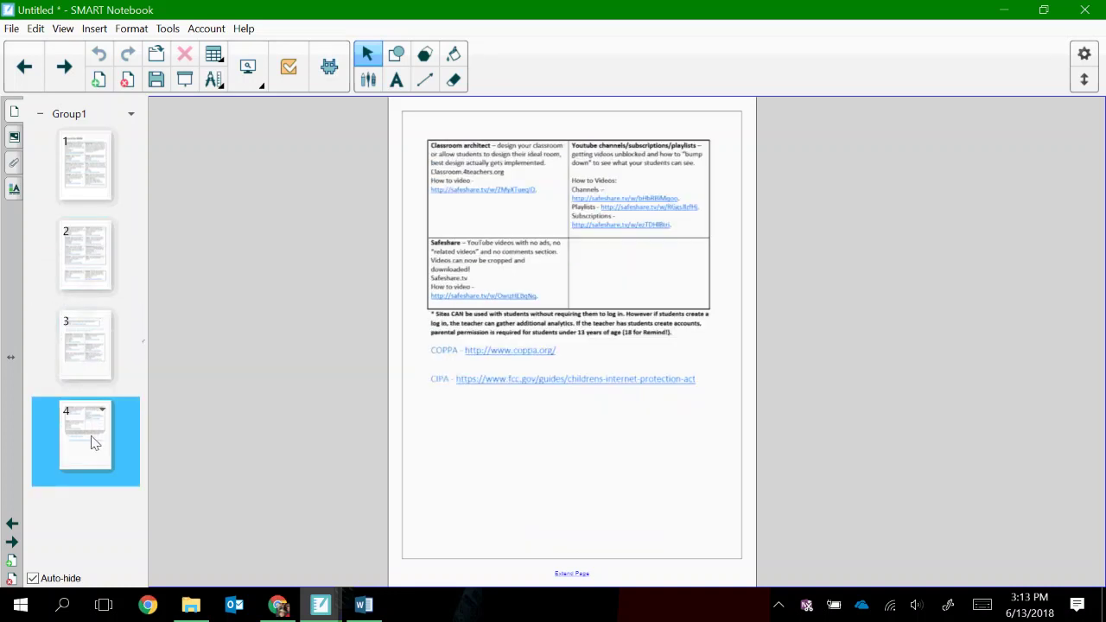
left_click(97, 181)
- Nudge page 1's printed image slightly, then return to Word
left_click(489, 213)
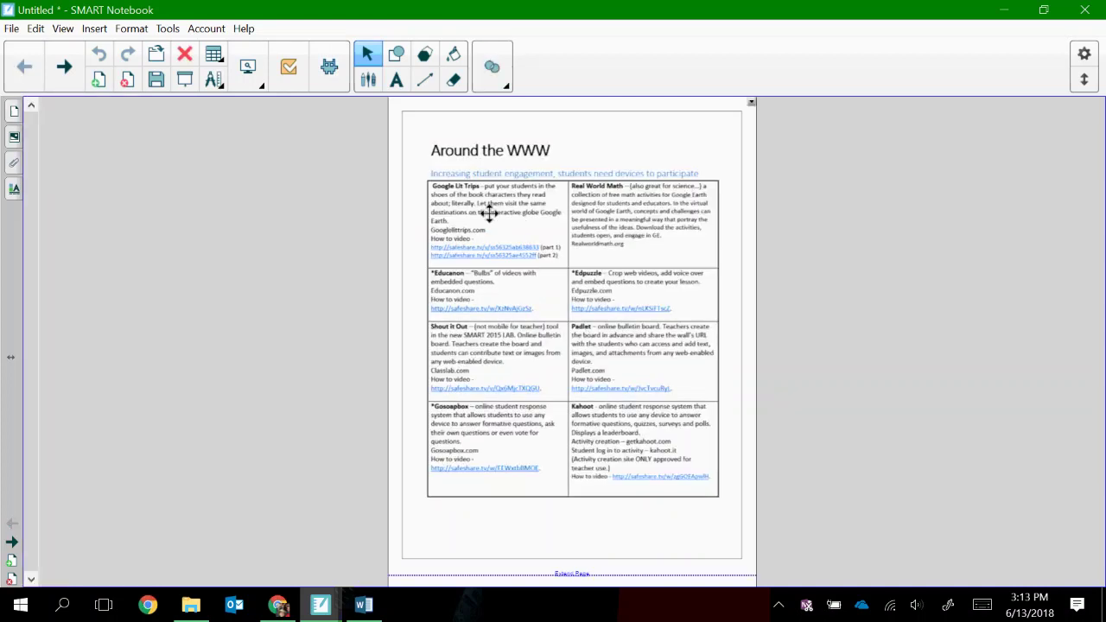
mouse_move(489, 214)
left_mouse_down()
mouse_move(559, 179)
mouse_move(461, 238)
mouse_move(498, 212)
left_mouse_up()
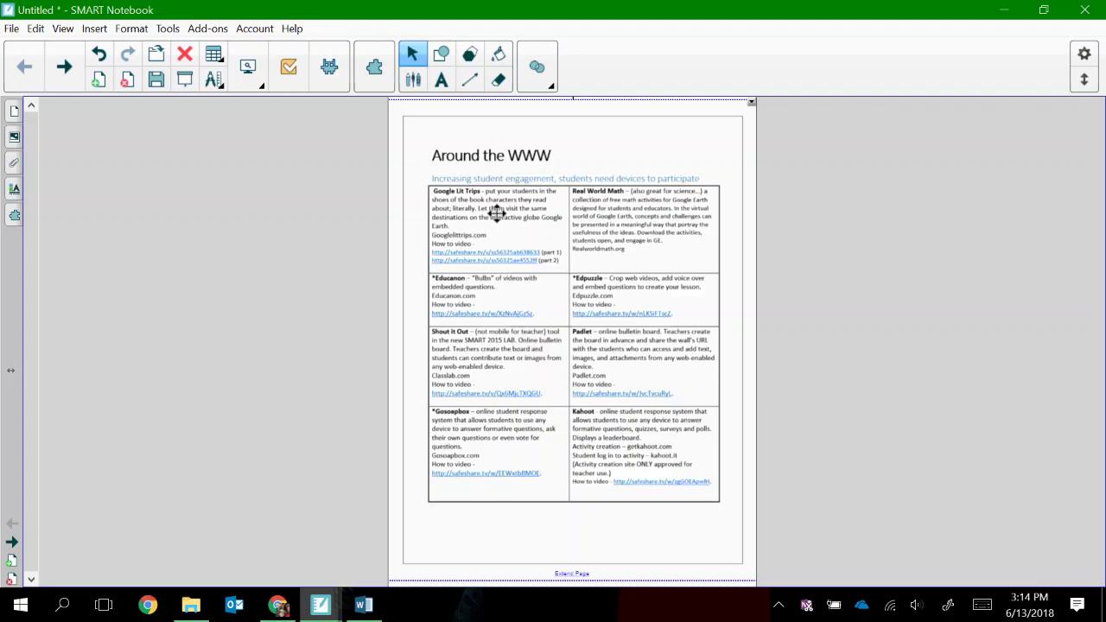
left_click(363, 605)
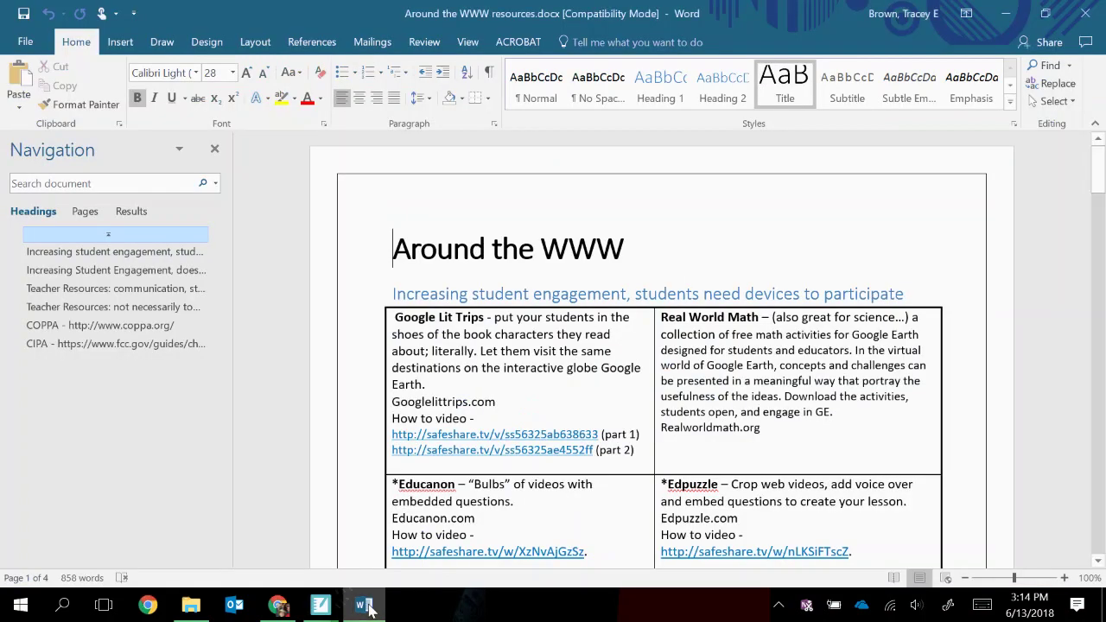